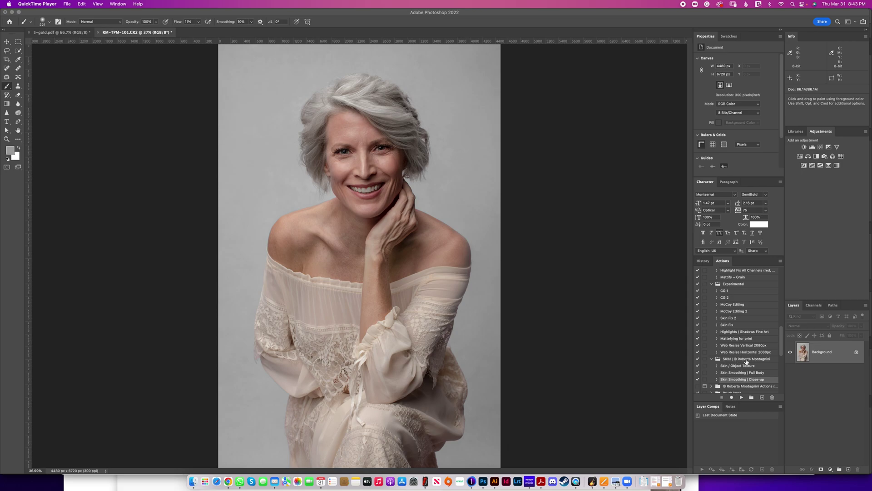
Run the Skin Smoothing | Close-up action on the portrait.
click(746, 360)
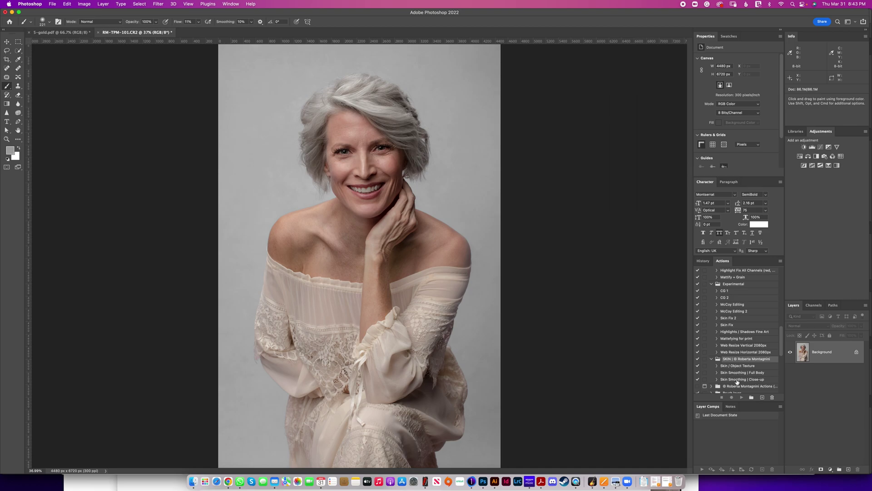
click(742, 379)
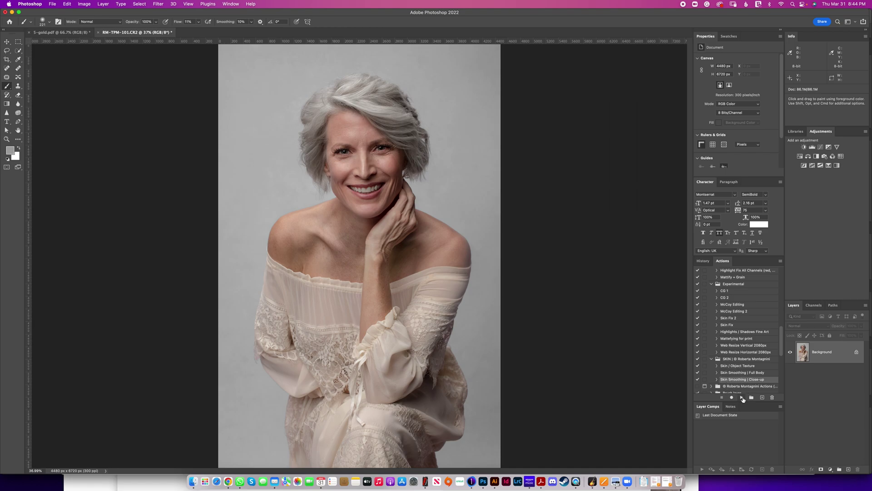
click(742, 398)
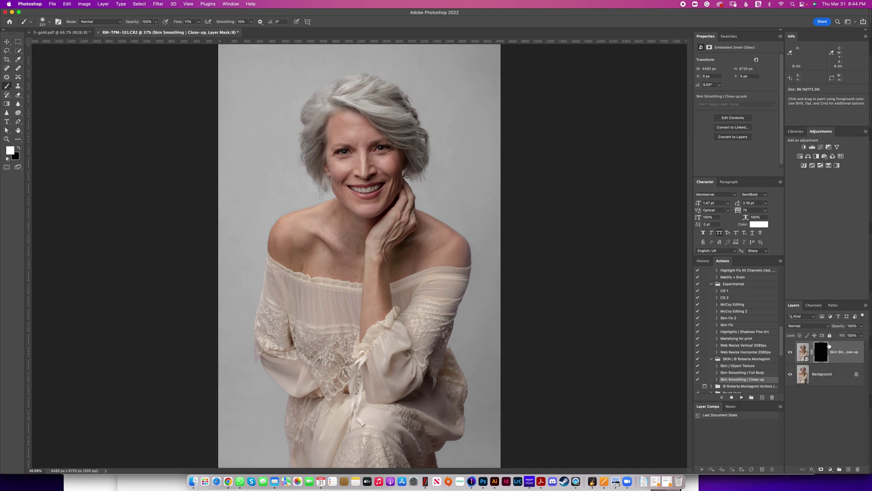
Set up the Brush with a white foreground, the Soft Round tip and 10% flow for painting on the layer mask.
click(19, 146)
click(10, 150)
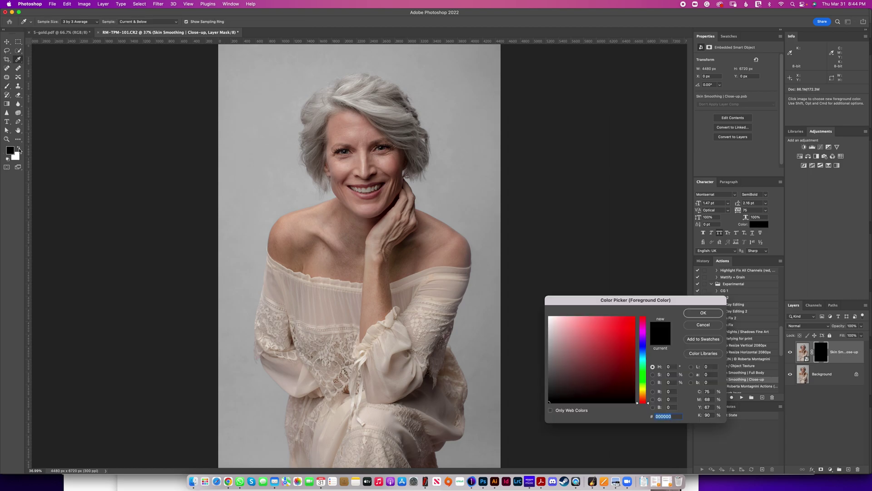
key(Escape)
key(b)
key(x)
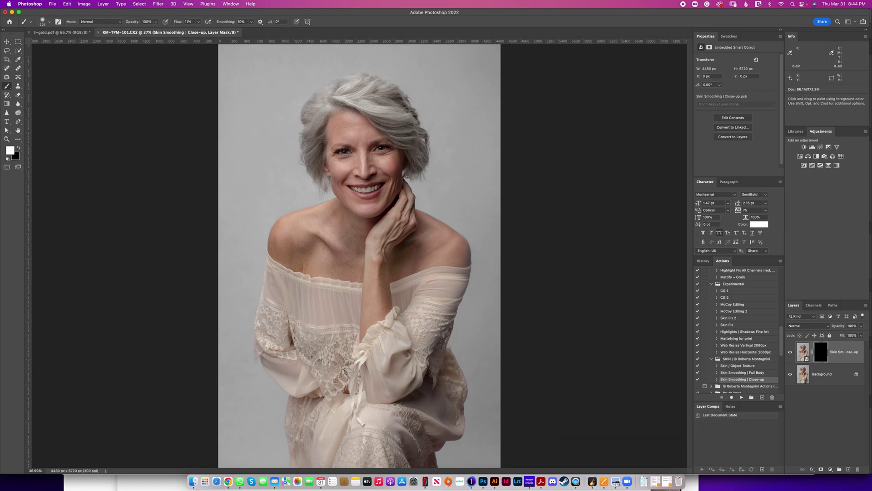
key(Return)
right_click(363, 262)
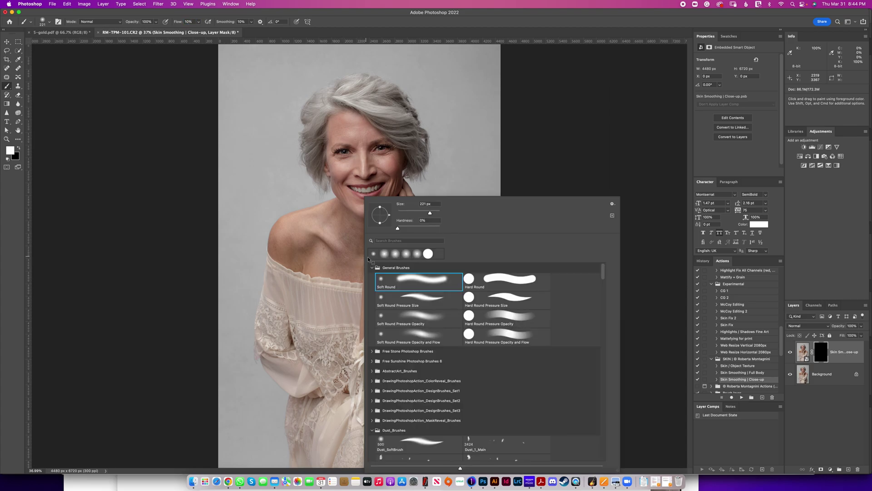
click(410, 286)
click(184, 285)
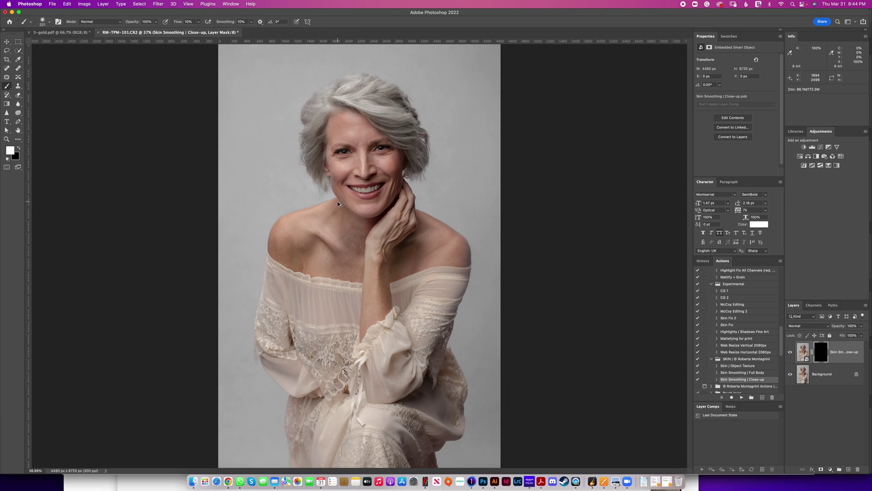
Paint white on the skin smoothing mask over the under-eye area and the forehead.
key(super+1)
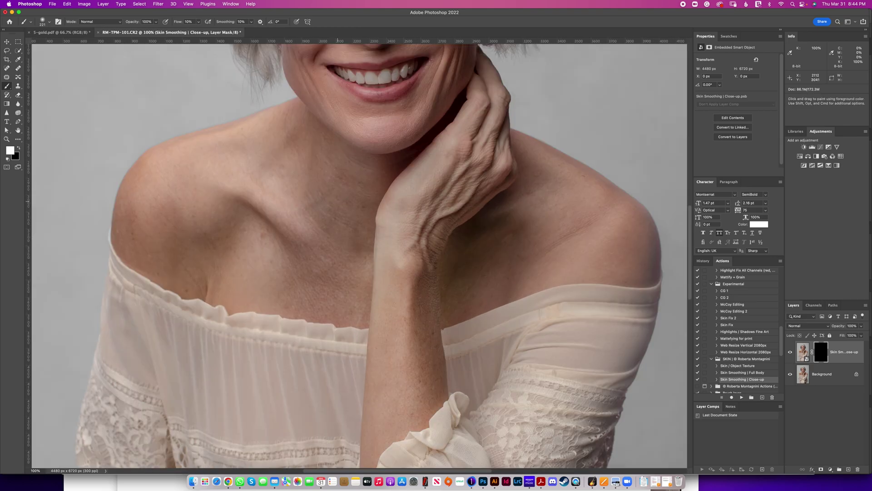
drag(497, 162, 499, 379)
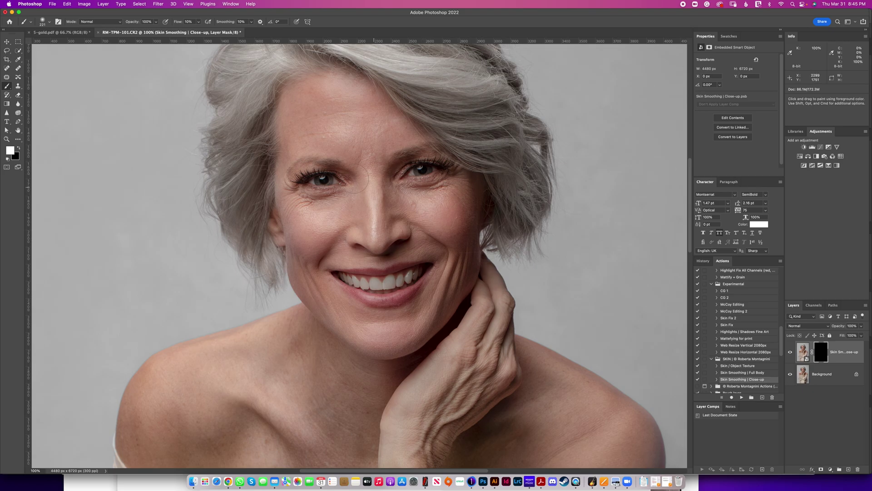
mouse_move(349, 137)
ctrl+alt+mouse_down()
mouse_move(362, 137)
mouse_move(355, 128)
mouse_move(332, 134)
mouse_move(345, 132)
ctrl+alt+mouse_up()
key(super+plus)
drag(397, 246, 466, 379)
mouse_move(382, 286)
ctrl+alt+mouse_down()
mouse_move(305, 271)
mouse_move(326, 250)
ctrl+alt+mouse_up()
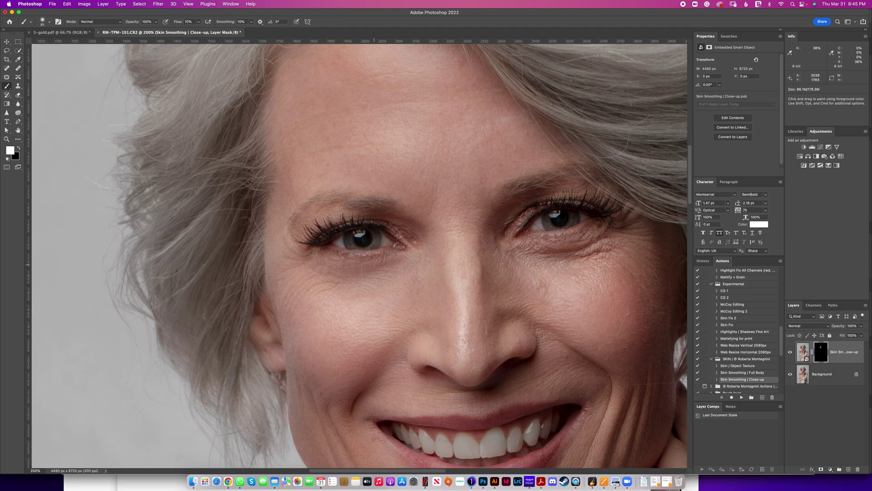
drag(422, 244, 400, 244)
drag(299, 240, 289, 238)
scroll(363, 205, up, 5)
drag(411, 176, 432, 174)
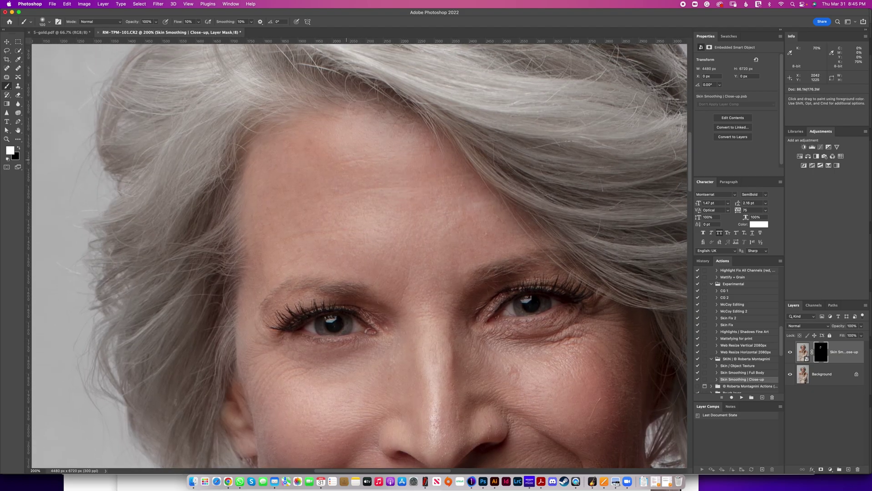
Paint the smoothing onto the mask beside the nose, over the cheek and along the smile lines.
scroll(432, 177, down, 5)
scroll(431, 177, right, 2)
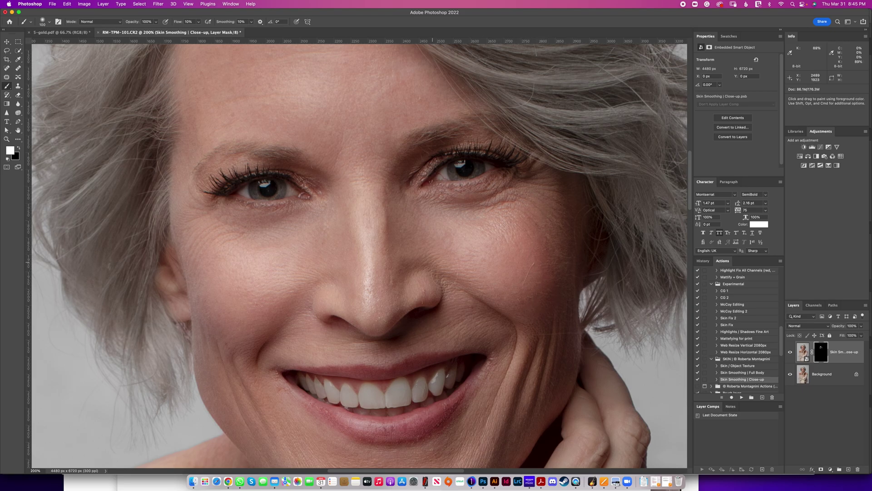
drag(452, 304, 428, 306)
drag(424, 302, 419, 291)
mouse_move(544, 313)
mouse_down()
mouse_move(556, 313)
mouse_move(547, 321)
mouse_up()
mouse_move(576, 351)
mouse_down()
mouse_move(556, 354)
mouse_move(556, 329)
mouse_move(559, 344)
mouse_up()
drag(529, 339, 538, 341)
drag(435, 323, 457, 316)
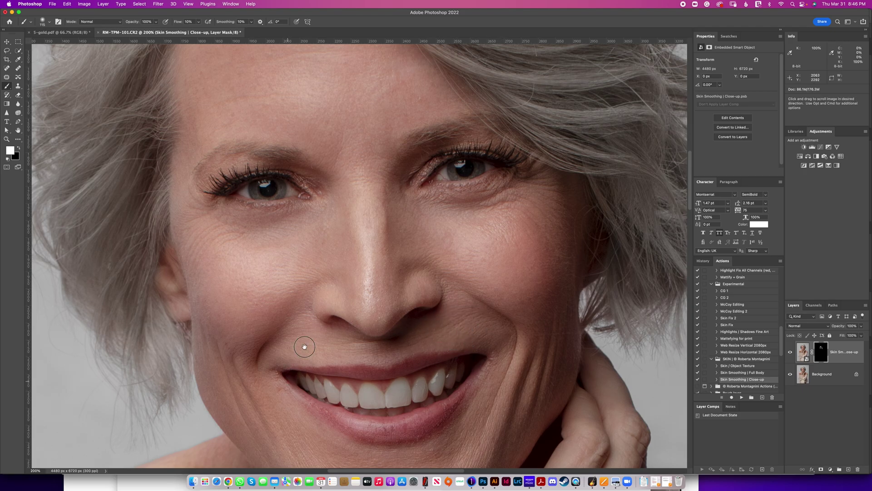
Reveal the smoothing on the chin and around the mouth, using a smaller brush for fine lines around the eyes.
scroll(295, 313, down, 5)
scroll(296, 313, left, 2)
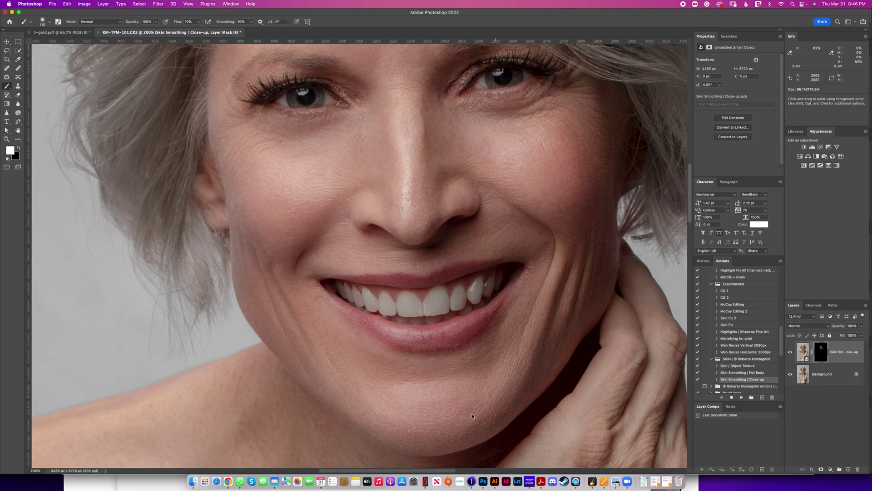
mouse_move(422, 316)
mouse_down()
mouse_move(403, 357)
mouse_move(403, 397)
mouse_up()
drag(298, 372, 262, 376)
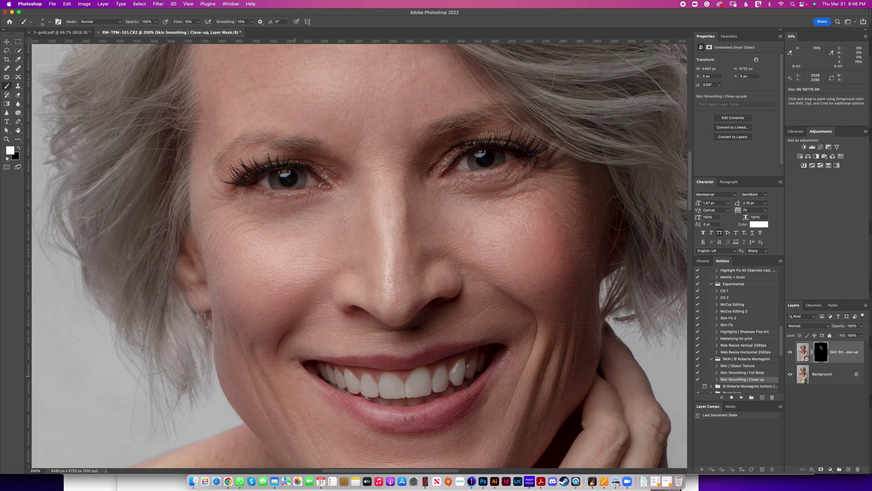
drag(402, 303, 410, 303)
drag(438, 168, 427, 166)
ctrl+alt+drag(564, 187, 565, 187)
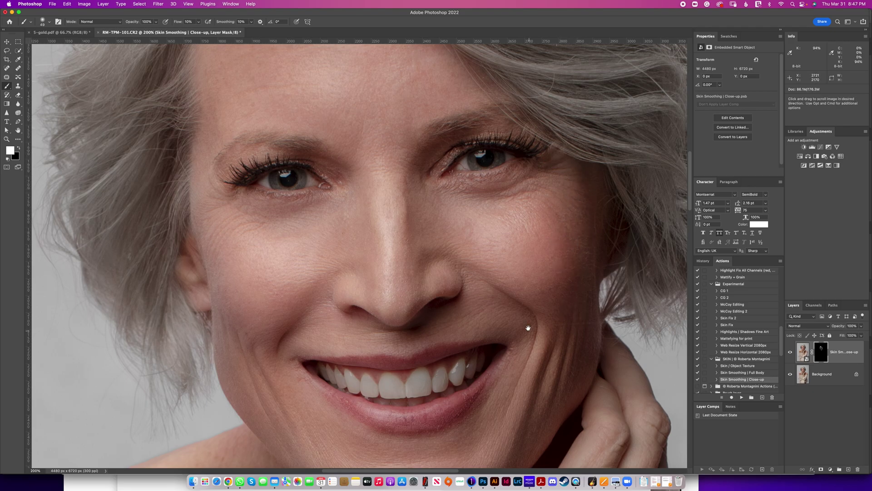
drag(538, 328, 518, 238)
ctrl+alt+drag(481, 340, 501, 341)
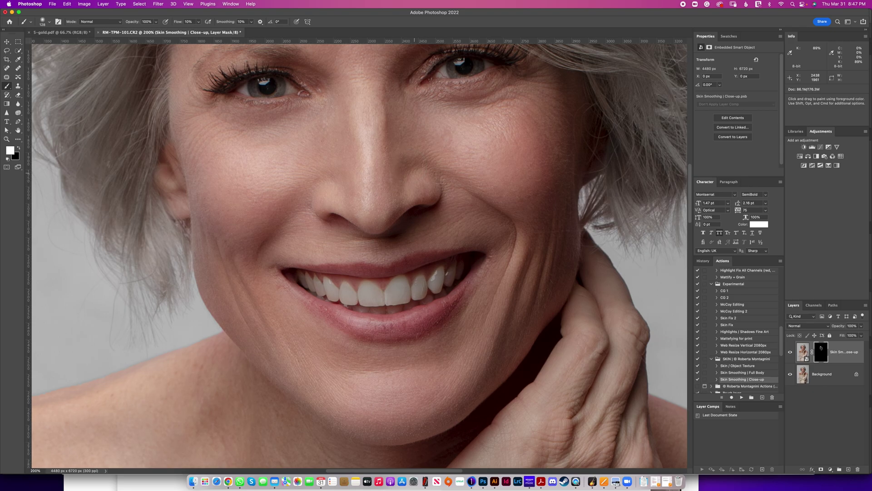
Compare the face with the Skin Smoothing | Close-up layer hidden and shown, and select its layer mask.
key(super+minus)
drag(458, 255, 473, 314)
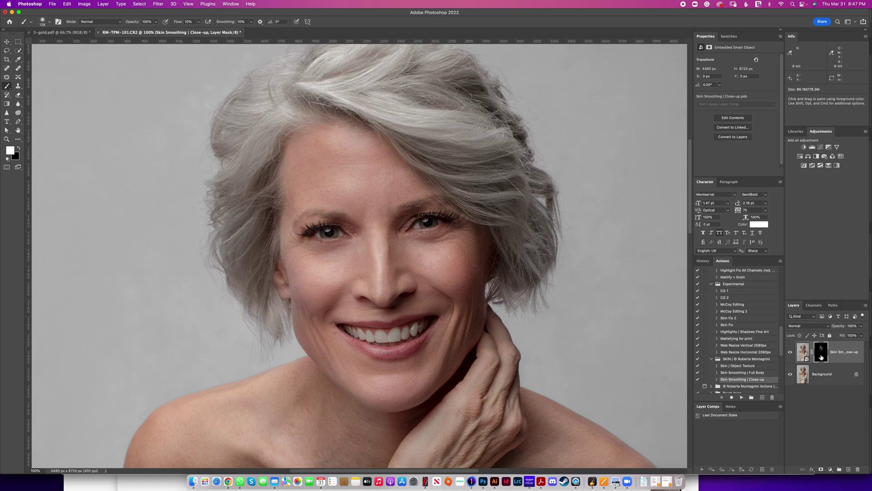
click(790, 352)
click(791, 353)
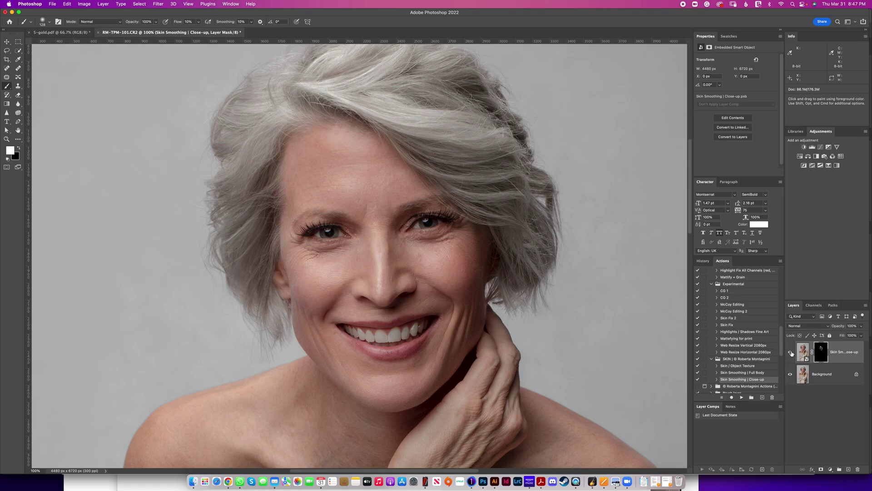
click(790, 353)
click(790, 353)
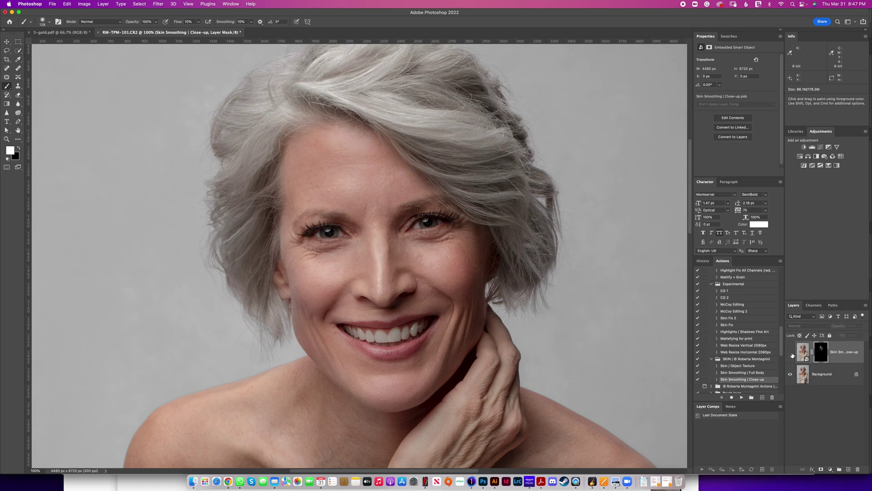
click(791, 352)
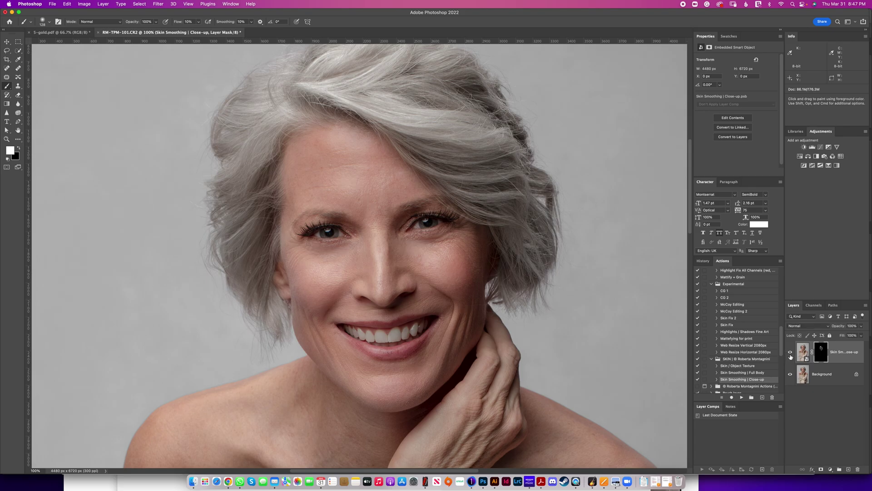
click(817, 354)
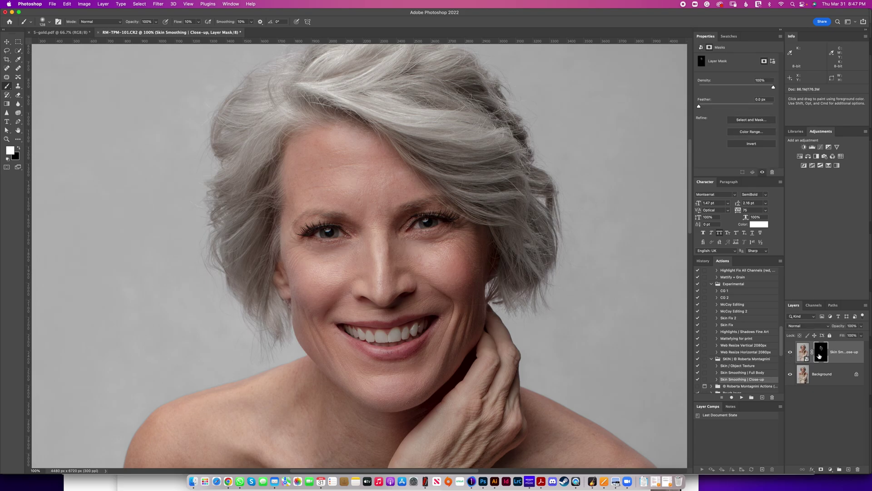
click(19, 148)
click(793, 355)
click(793, 355)
click(791, 353)
Paint white on the mask over the veins and wrinkles of the raised hand and wrist.
scroll(541, 197, down, 8)
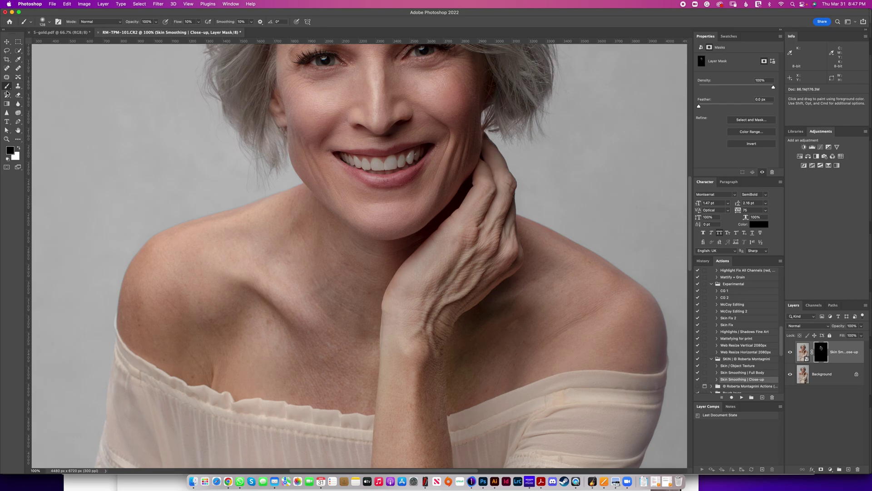
click(19, 148)
ctrl+alt+drag(420, 324, 433, 324)
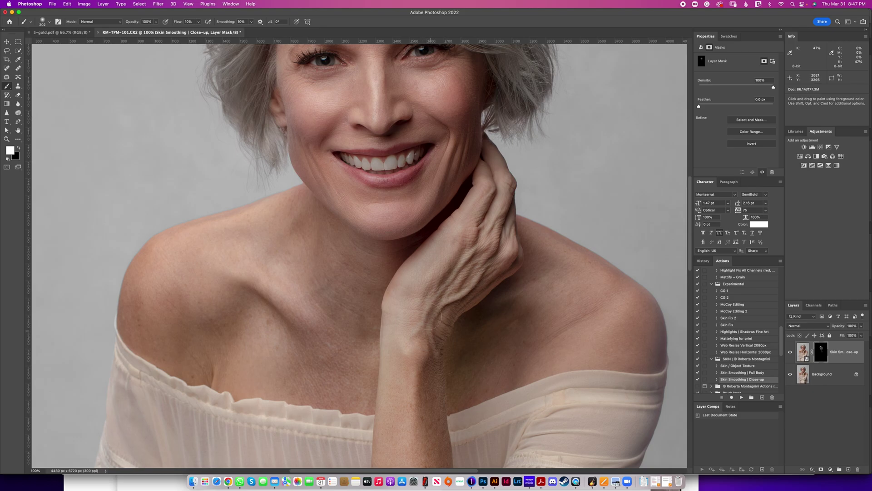
drag(474, 259, 458, 259)
drag(471, 222, 485, 207)
mouse_move(487, 243)
mouse_down()
mouse_move(503, 164)
mouse_move(508, 233)
mouse_move(436, 352)
mouse_move(444, 338)
mouse_move(440, 381)
mouse_move(430, 394)
mouse_move(442, 396)
mouse_up()
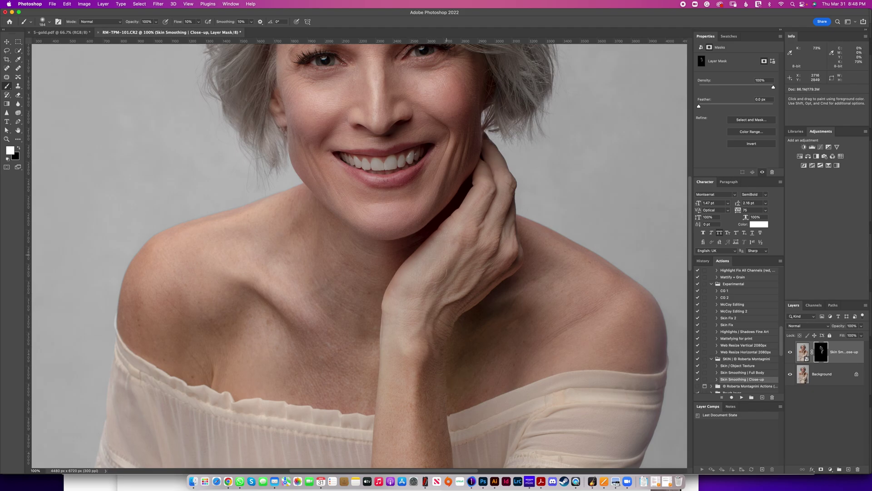
mouse_move(506, 273)
mouse_down()
mouse_move(477, 282)
mouse_move(449, 312)
mouse_move(437, 389)
mouse_move(441, 383)
mouse_up()
Paint the smoothing onto the chest, the shoulder skin and the forearm down to the sleeve.
drag(516, 353, 562, 368)
drag(369, 279, 354, 279)
scroll(389, 369, down, 5)
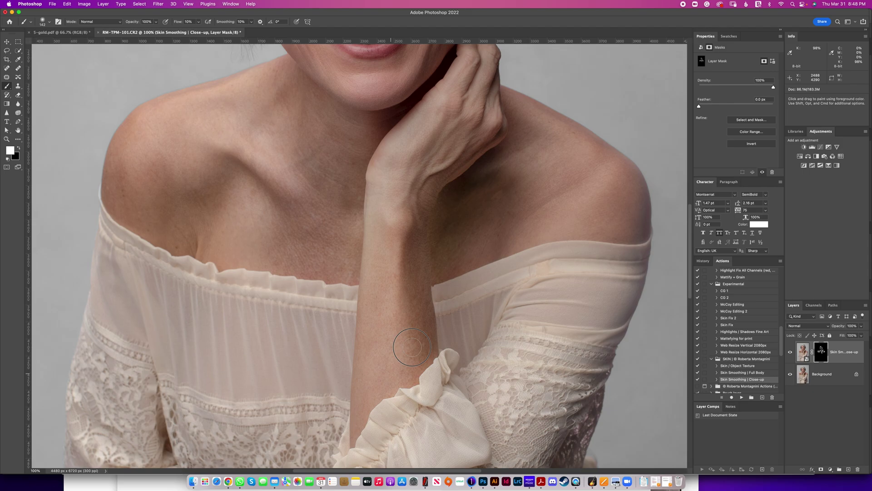
key(space)
drag(487, 116, 422, 278)
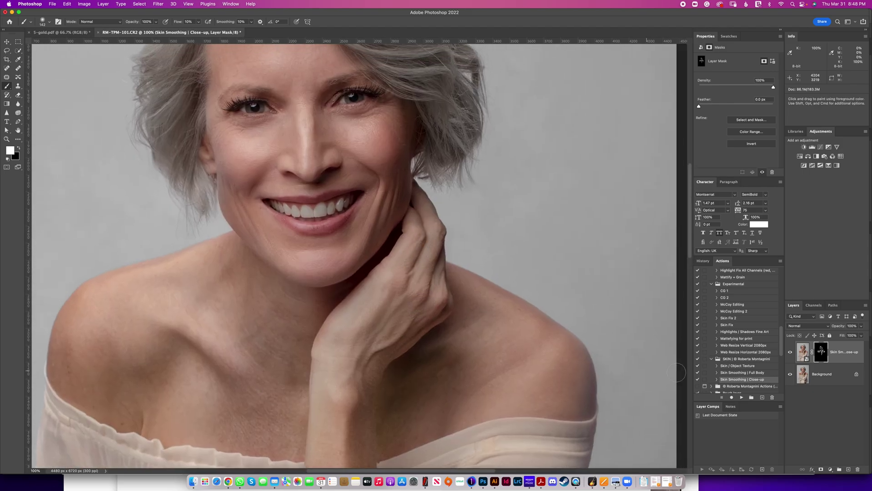
Set the brush flow to 20% and add more smoothing to the mask on the cheek and under the eye.
key(shift+0)
drag(366, 334, 387, 334)
mouse_move(368, 389)
mouse_down()
mouse_move(394, 367)
mouse_move(408, 331)
mouse_up()
key(super+z)
mouse_move(366, 138)
mouse_down()
mouse_move(346, 138)
mouse_move(381, 111)
mouse_move(348, 122)
mouse_move(369, 121)
mouse_up()
mouse_move(351, 127)
mouse_down()
mouse_move(336, 116)
mouse_move(396, 112)
mouse_up()
scroll(354, 129, up, 5)
scroll(354, 130, left, 3)
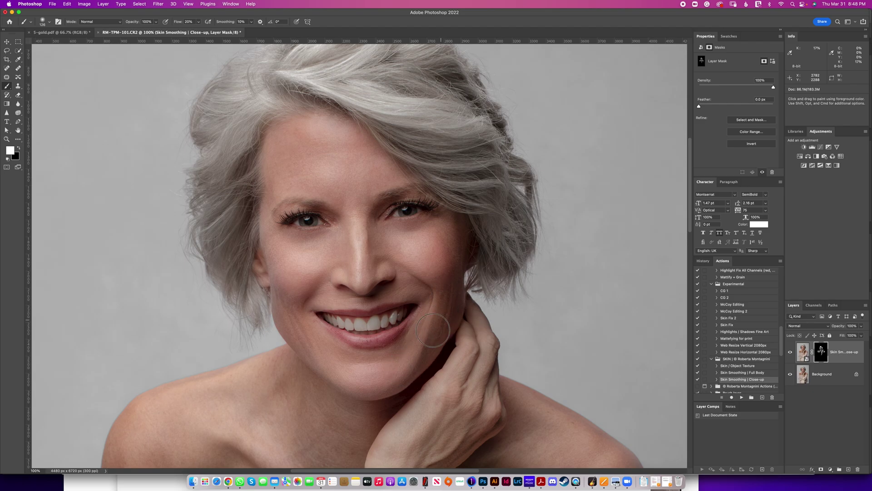
Try painting black on the mask under the eye to bring back skin texture, and undo the stroke.
key(x)
drag(301, 238, 291, 239)
key(super+z)
Compare the whole retouch before and after by toggling the skin smoothing layer's visibility.
key(super+minus)
key(super+minus)
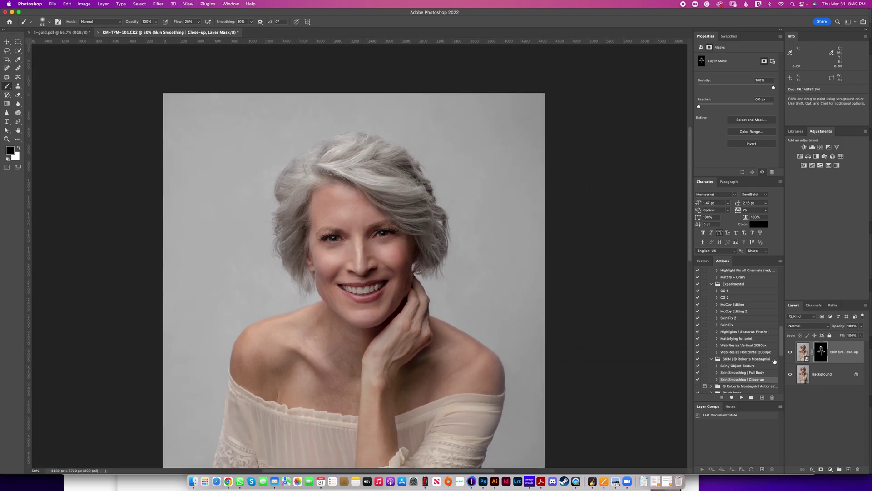
click(793, 356)
click(791, 353)
click(791, 353)
click(793, 355)
Set the brush flow to 10% and refine the mask on the face, using black under the eyes and white around the mouth.
key(super+plus)
key(super+plus)
drag(296, 250, 314, 250)
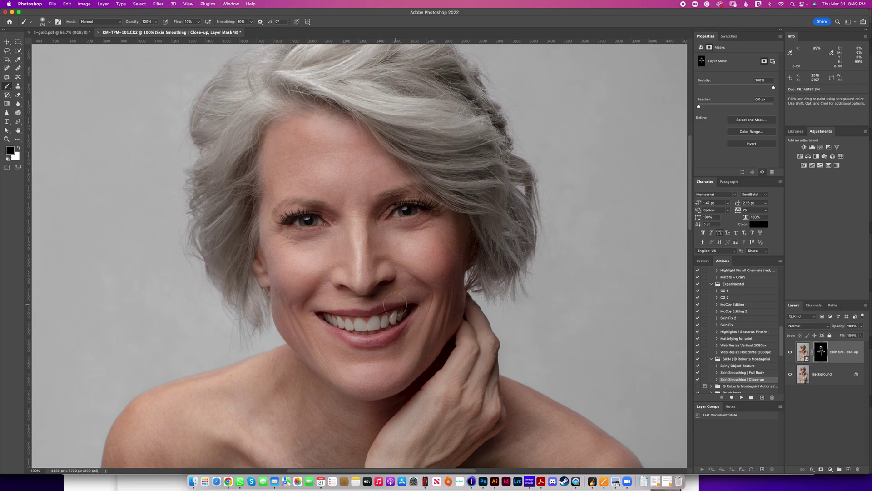
key(x)
drag(381, 305, 345, 298)
Check the refined smoothing against the original portrait by hiding and showing the smoothing layer.
key(super+minus)
key(super+minus)
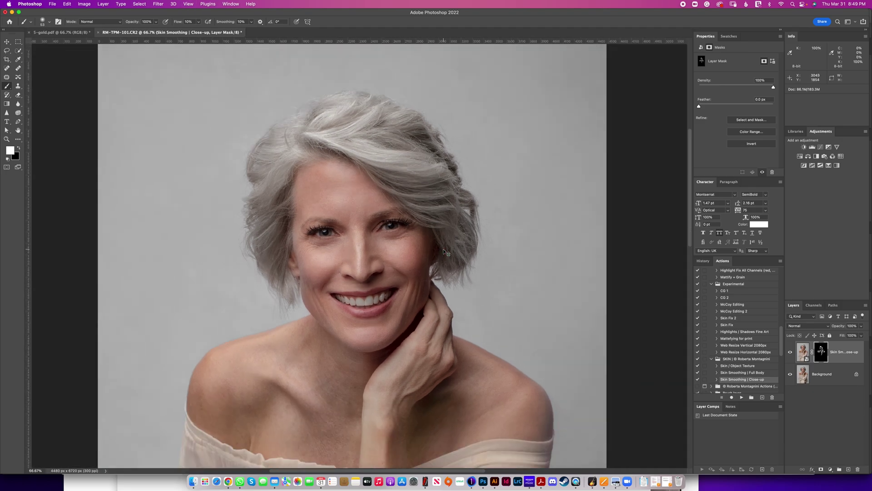
click(792, 352)
click(792, 353)
click(791, 354)
click(792, 354)
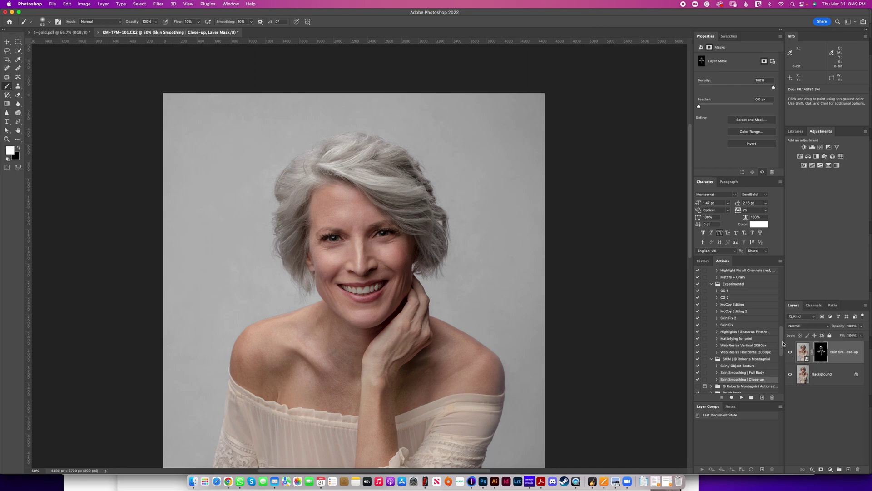